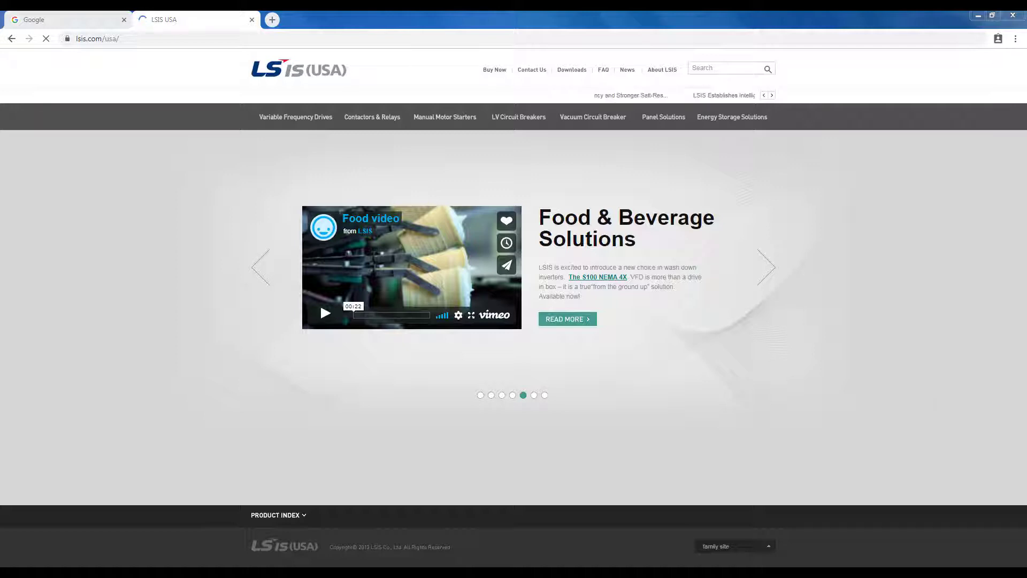
Step: Search the LSIS USA downloads for 'DriveView 9' and expand the [AC Drive] DriveView 9 result
left_click(583, 70)
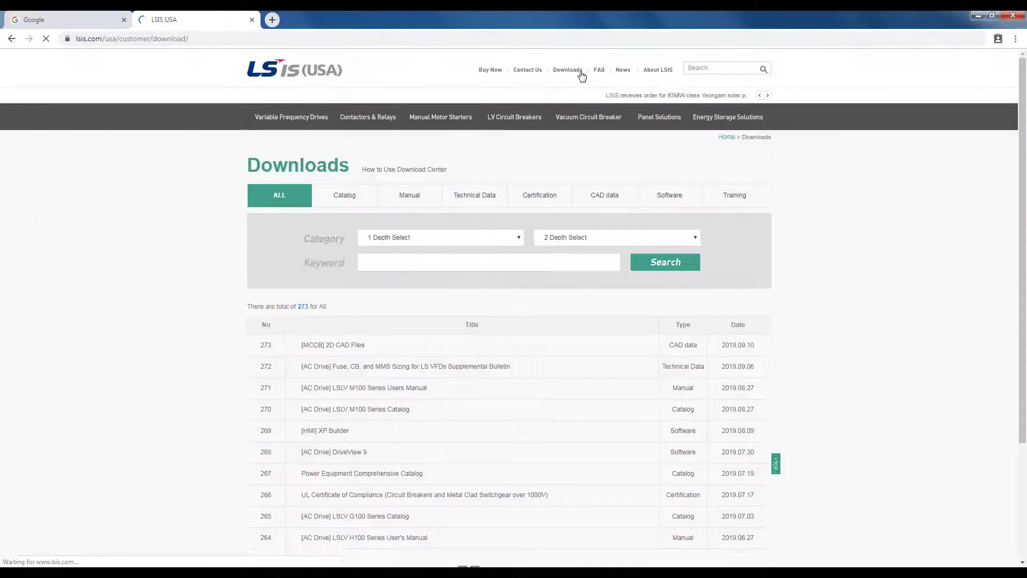
left_click(483, 266)
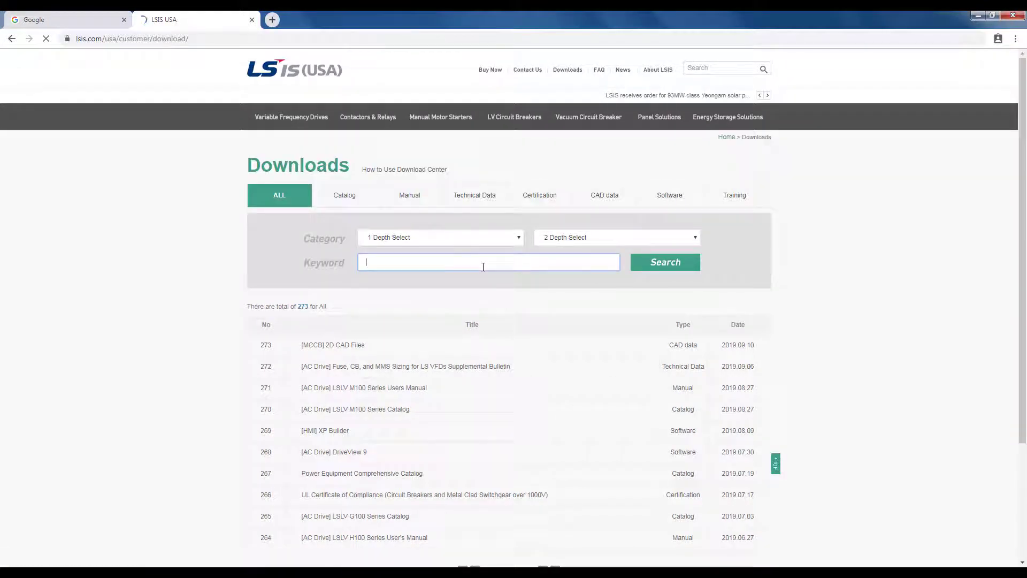
type("DriveView 9")
key("Return")
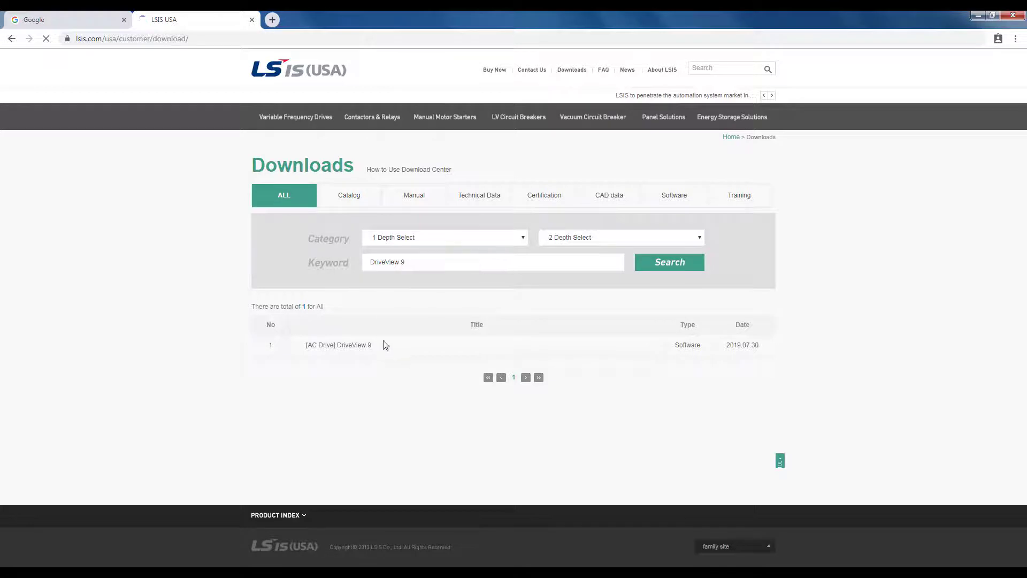
left_click(362, 347)
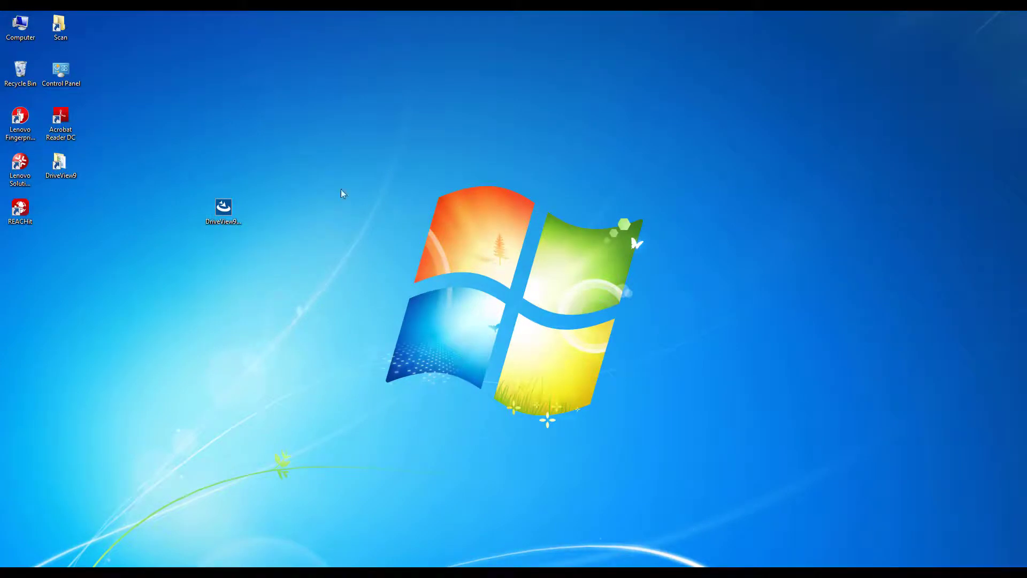
Step: Run the DriveView9 installer past the security warning with English (United States) as language
double_click(225, 209)
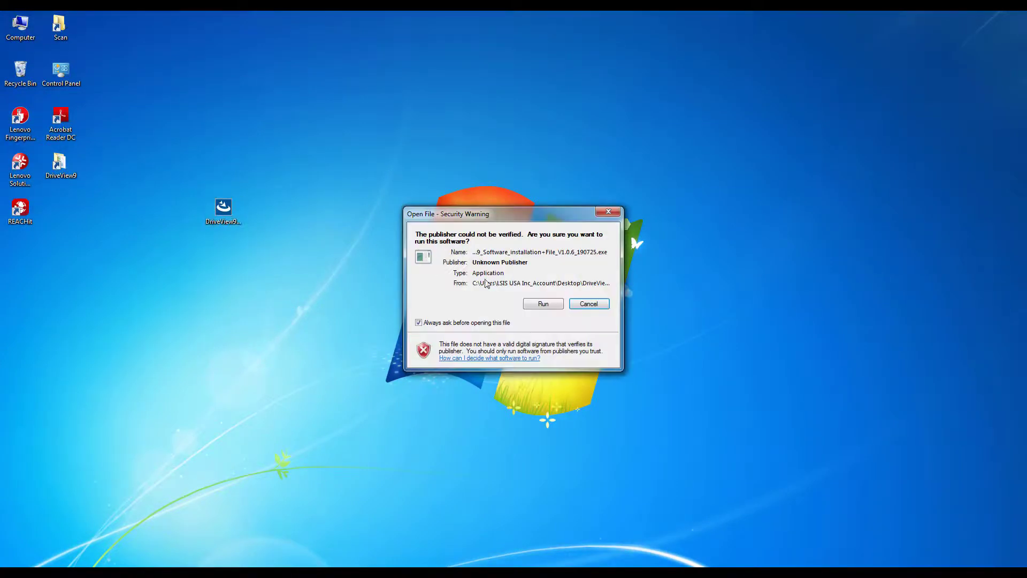
left_click(532, 305)
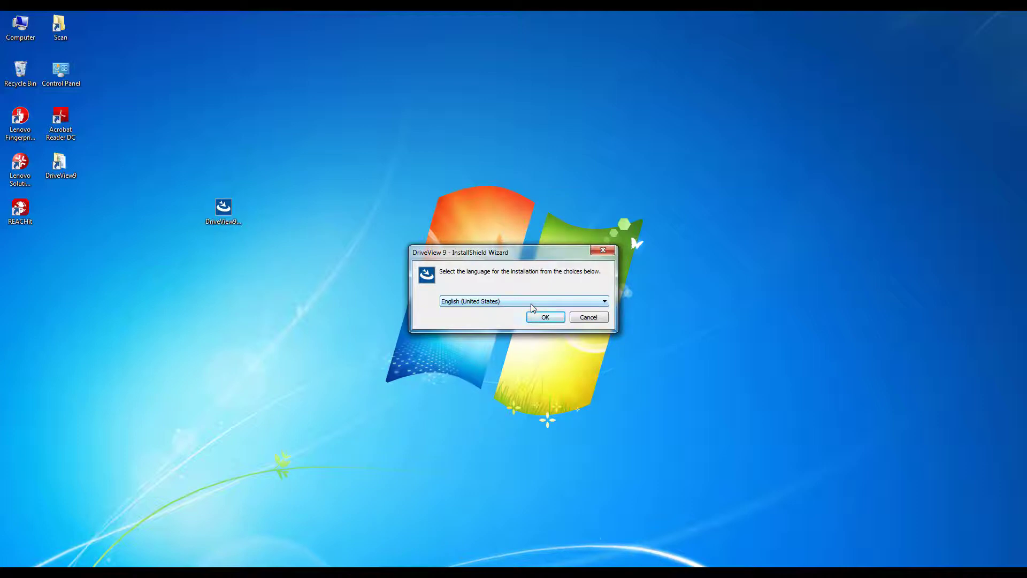
left_click(531, 303)
left_click(538, 309)
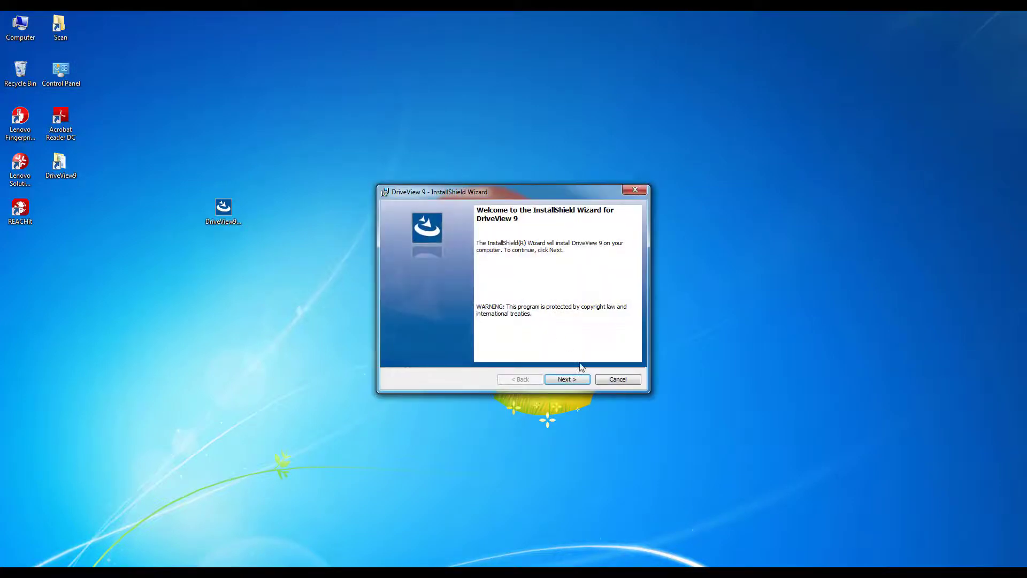
Step: Register the installation to user 'LSIS User' at organization 'LSIS USA'
left_click(585, 379)
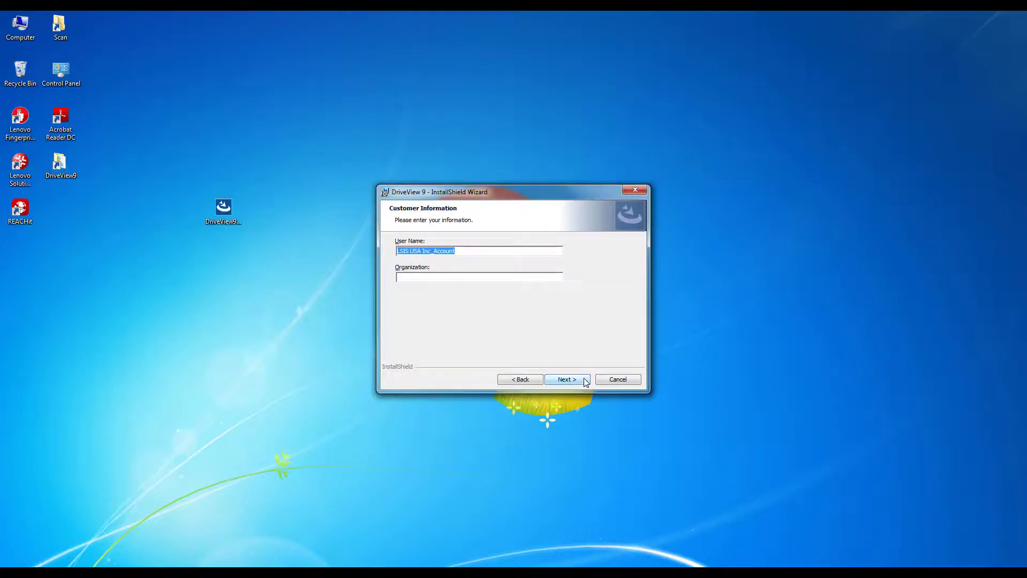
type("LSIS User")
key("Tab")
type("LSIS USA")
left_click(585, 380)
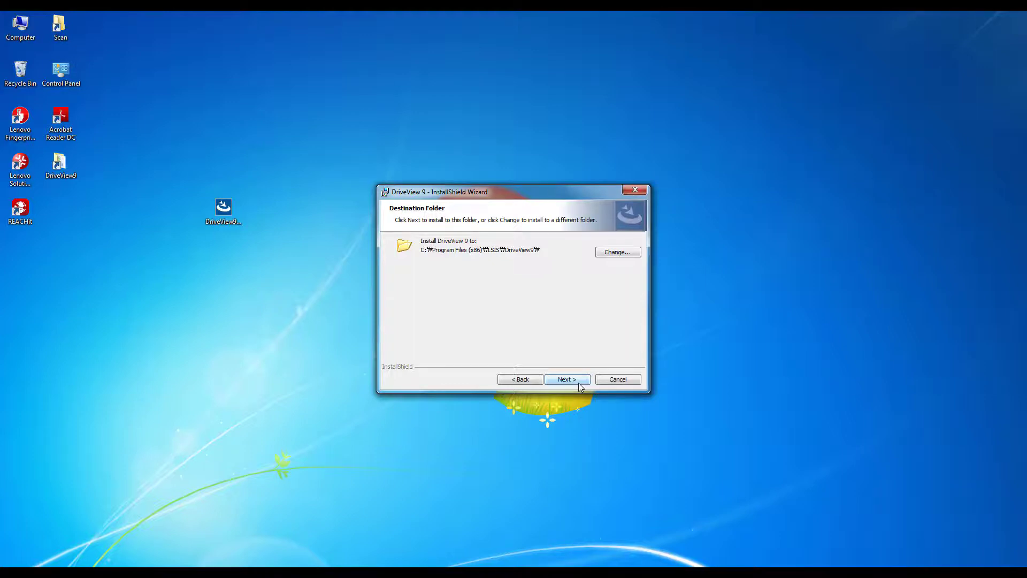
Step: Keep the default Program Files folder and install DriveView 9
left_click(580, 386)
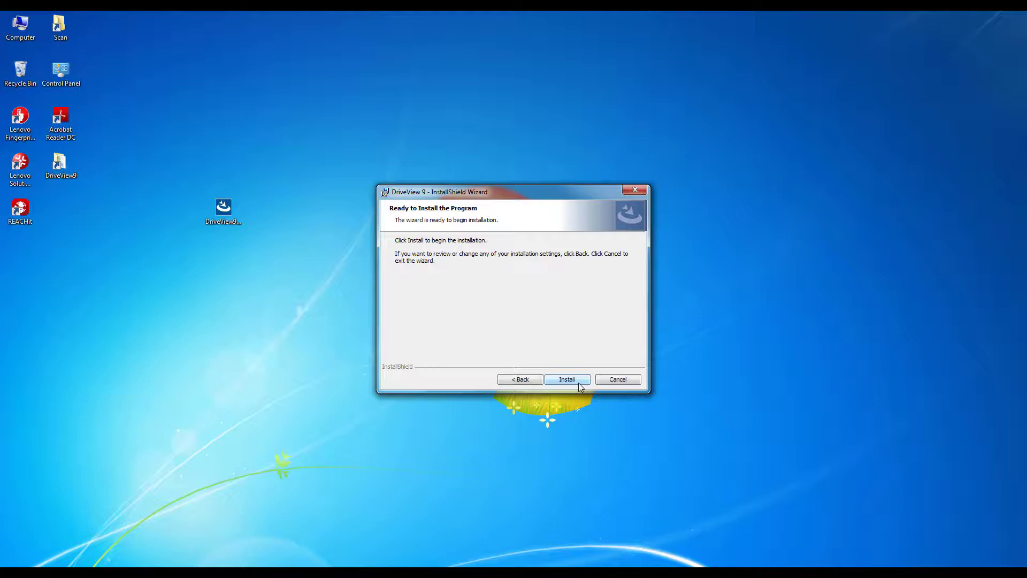
left_click(580, 385)
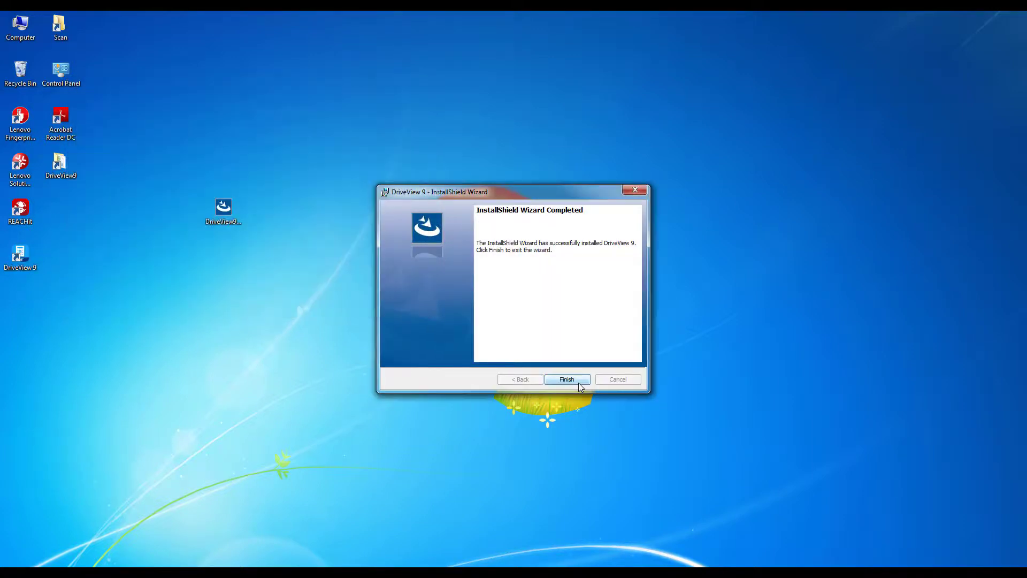
Step: Finish the wizard and launch DriveView 9 from its desktop shortcut
left_click(580, 385)
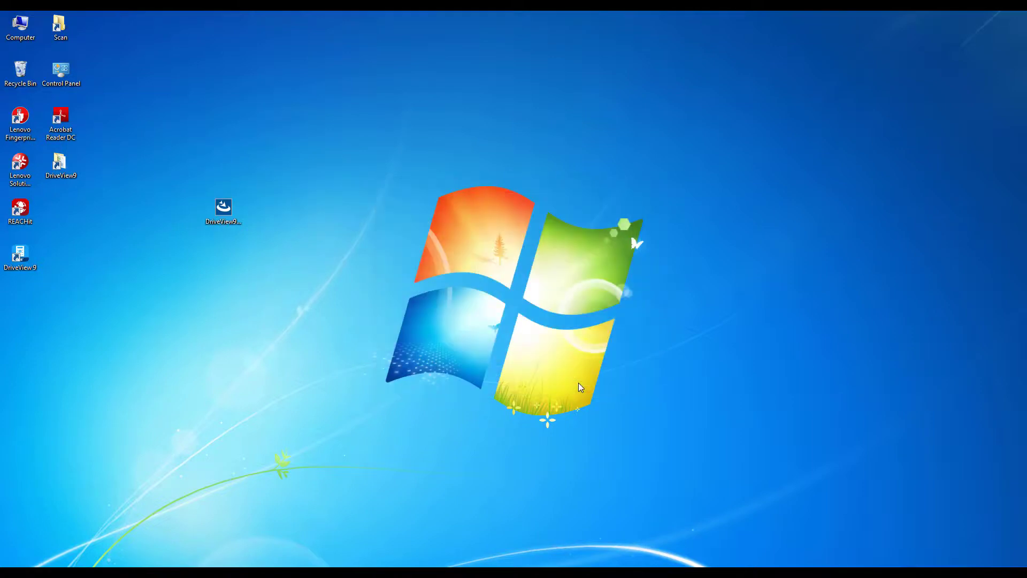
double_click(21, 256)
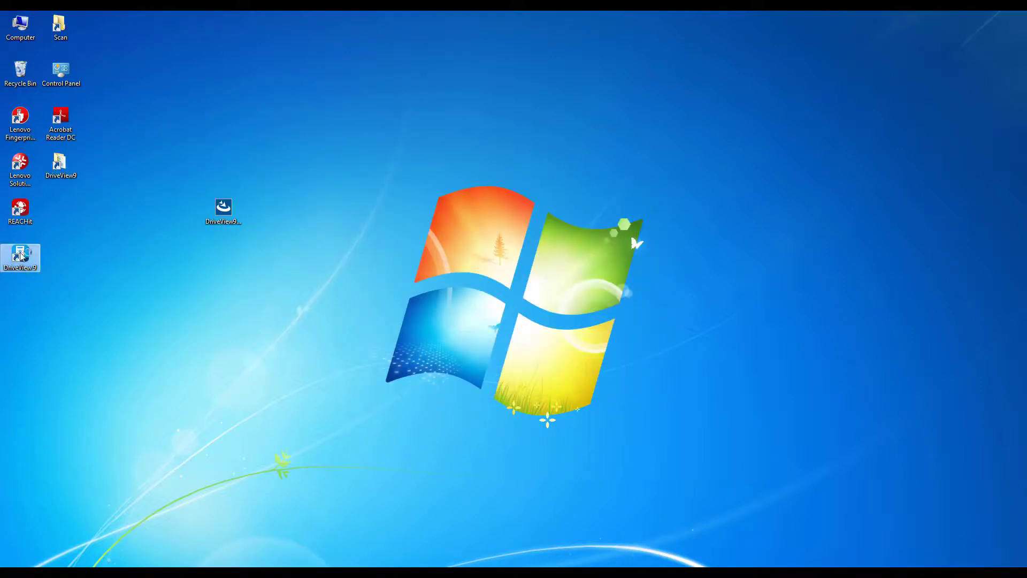